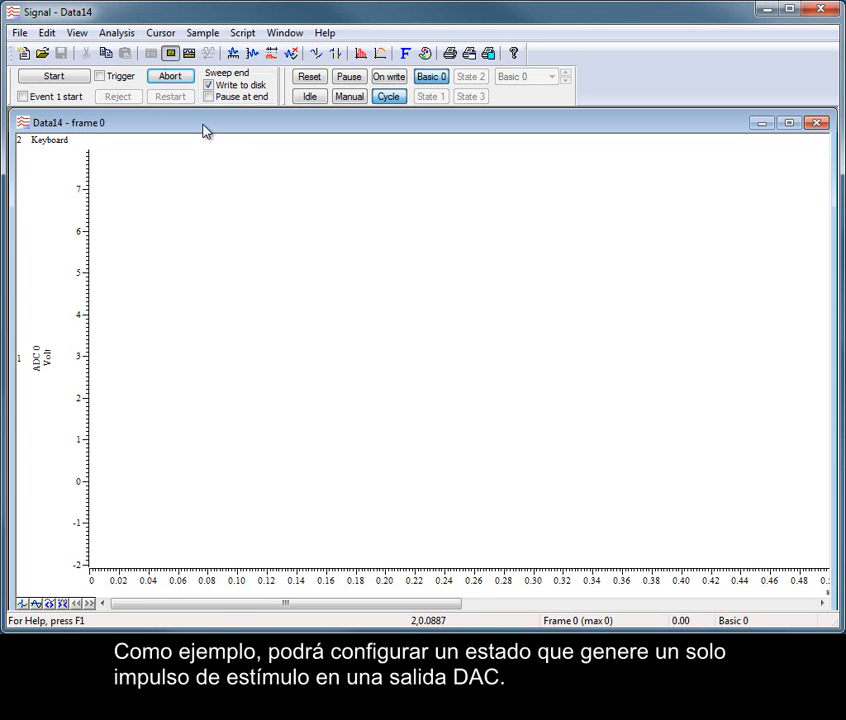
- Start sampling with the states cycling, stop and finish the recording, and close the data file
{"action": "left_click", "coordinate": [77, 79]}
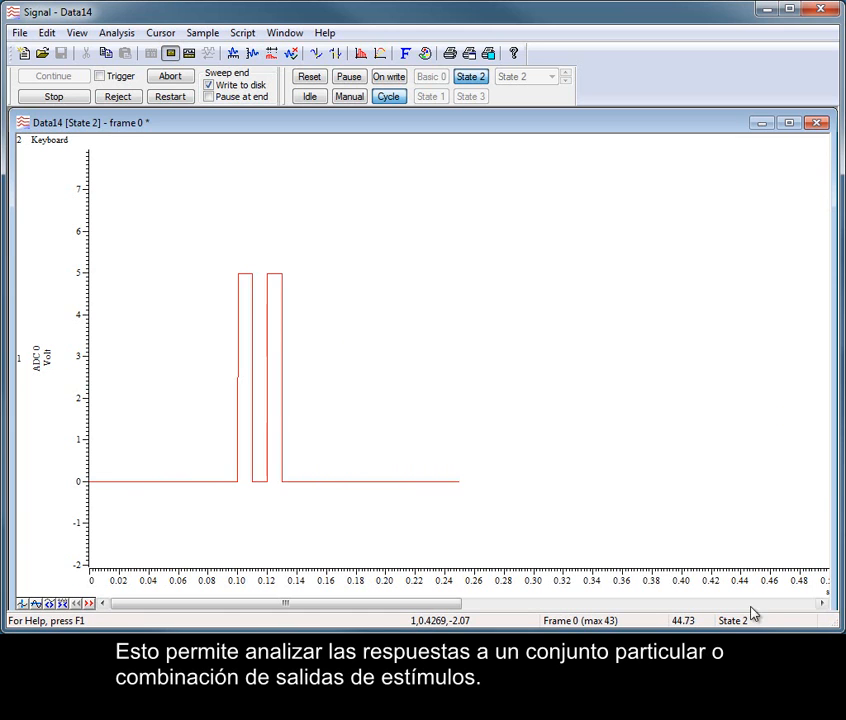
{"action": "left_click", "coordinate": [54, 97]}
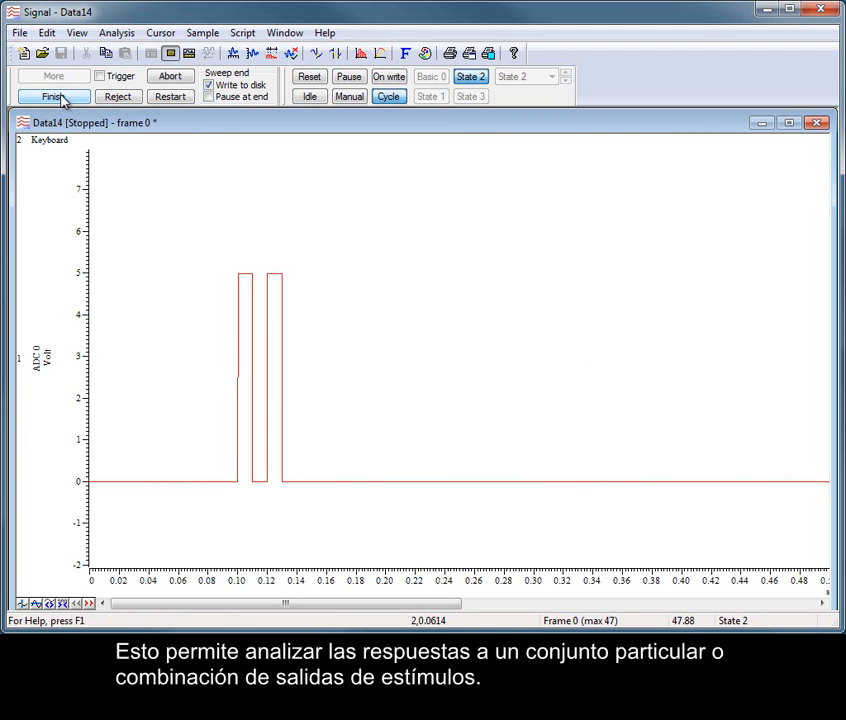
{"action": "left_click", "coordinate": [55, 96]}
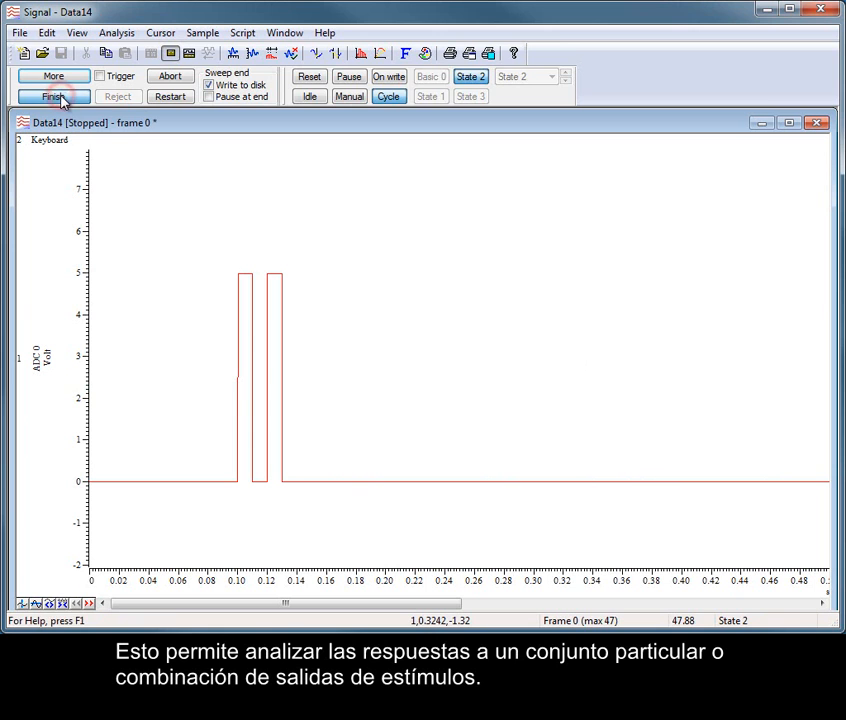
{"action": "left_click", "coordinate": [816, 122]}
{"action": "left_click", "coordinate": [420, 367]}
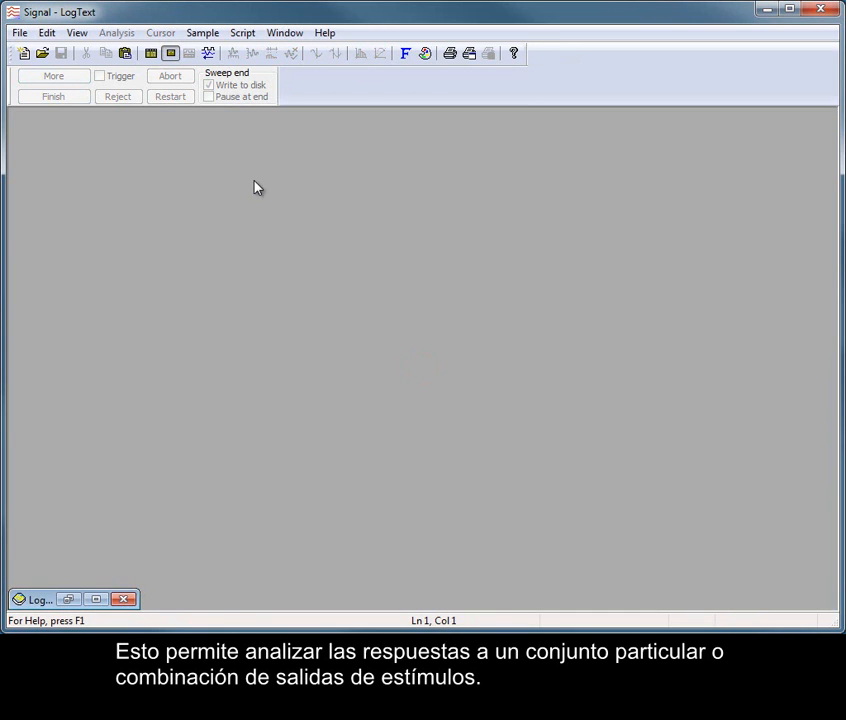
- Enable multiple frame states in the sampling configuration and show the state settings
{"action": "left_click", "coordinate": [151, 55]}
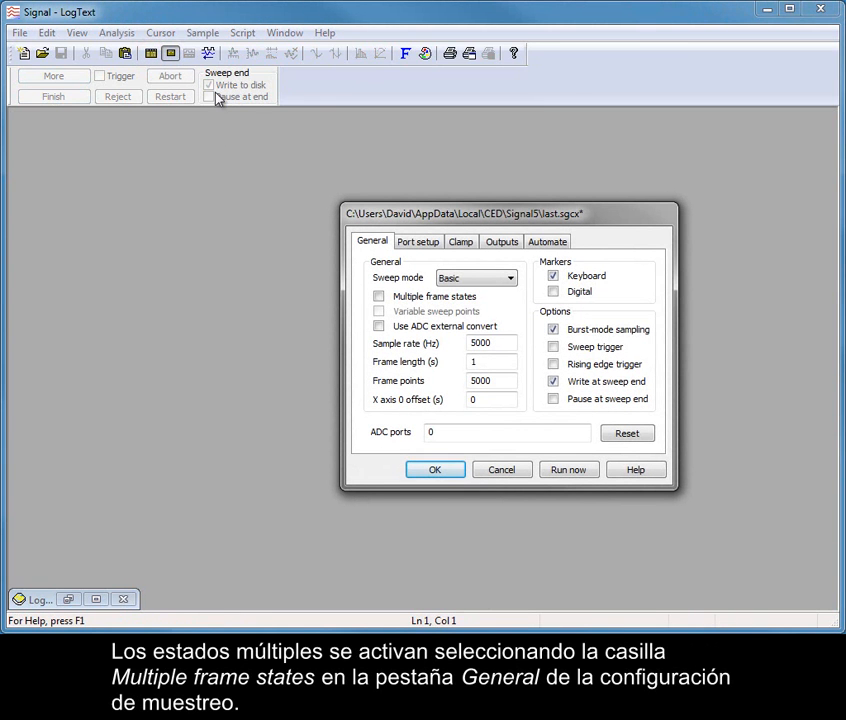
{"action": "left_click", "coordinate": [379, 298]}
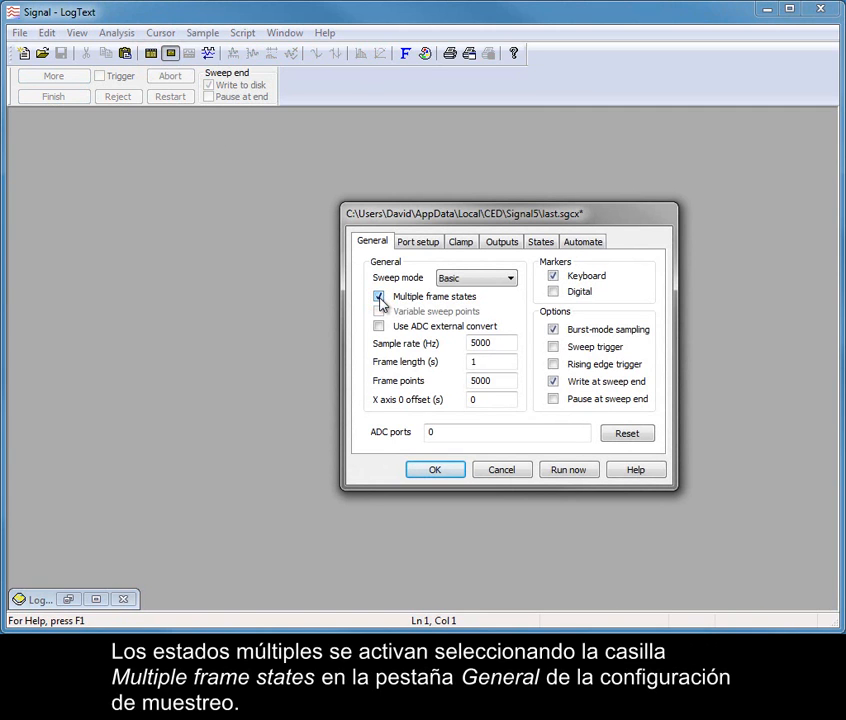
{"action": "left_click", "coordinate": [545, 247]}
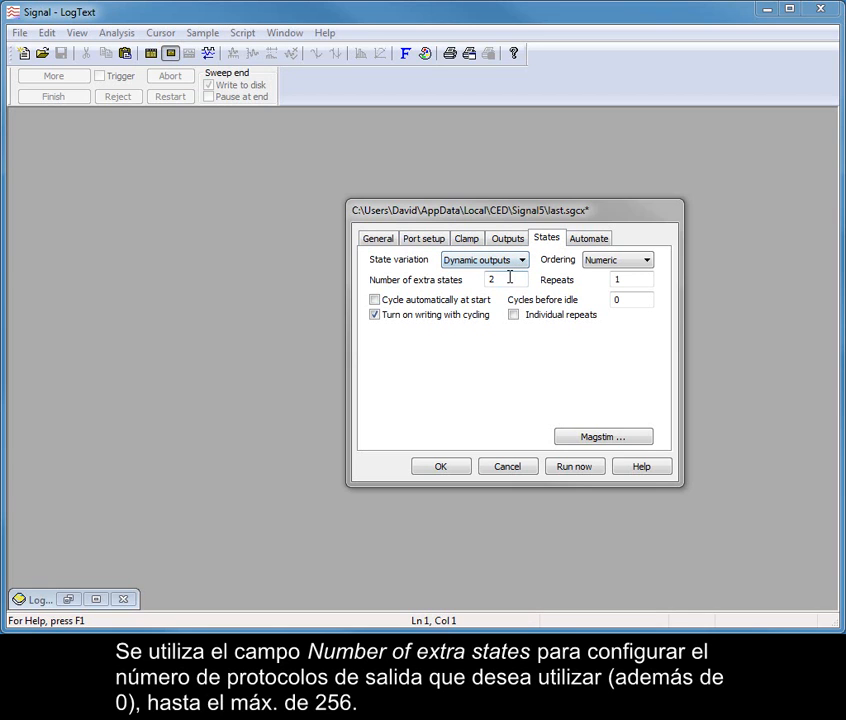
- Set the number of extra states to 3 and the repeats for each state to 5
{"action": "left_click", "coordinate": [507, 277]}
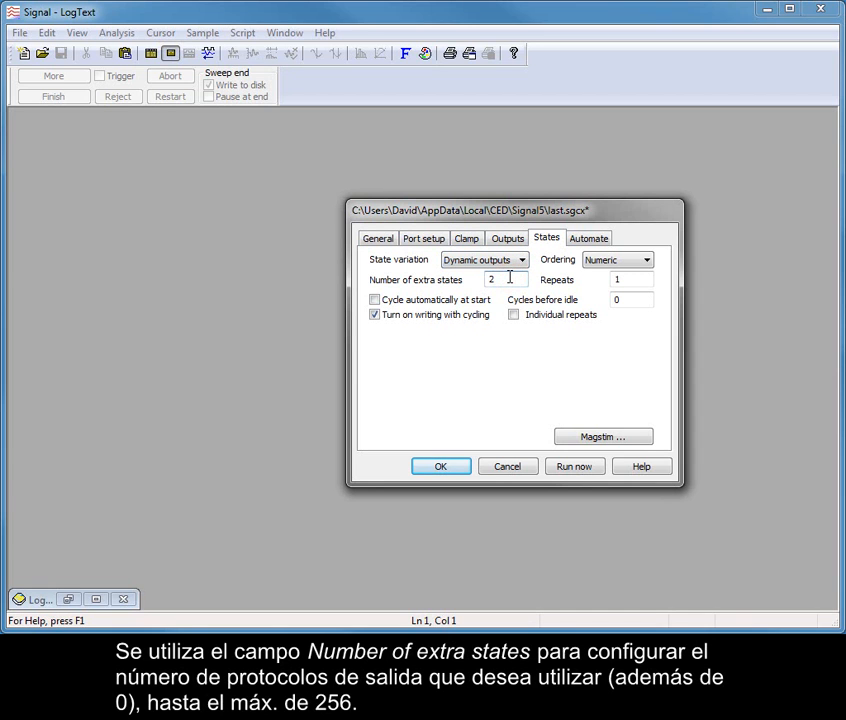
{"action": "key", "text": "BackSpace"}
{"action": "type", "text": "3"}
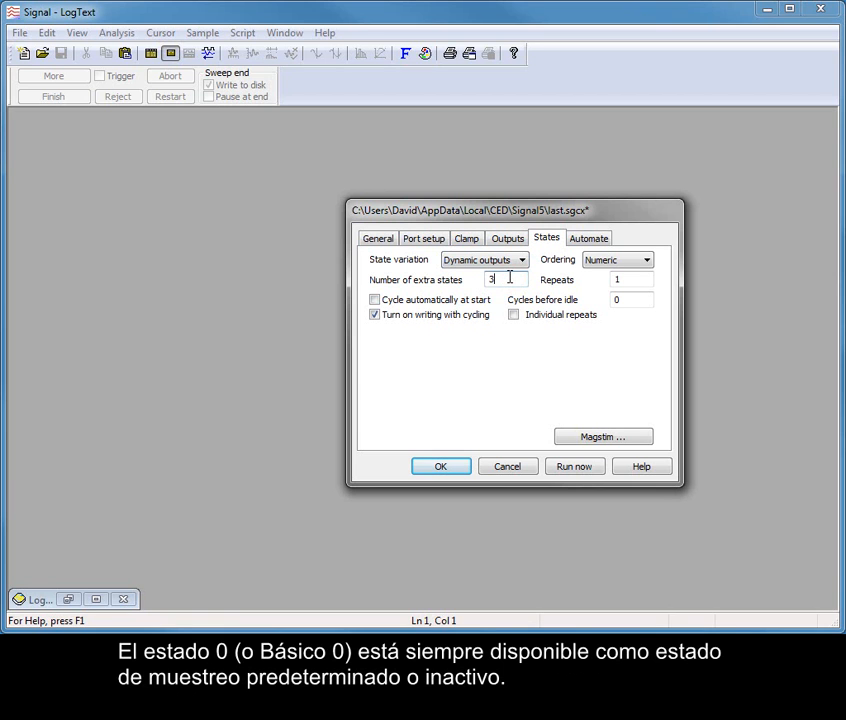
{"action": "left_click", "coordinate": [633, 283]}
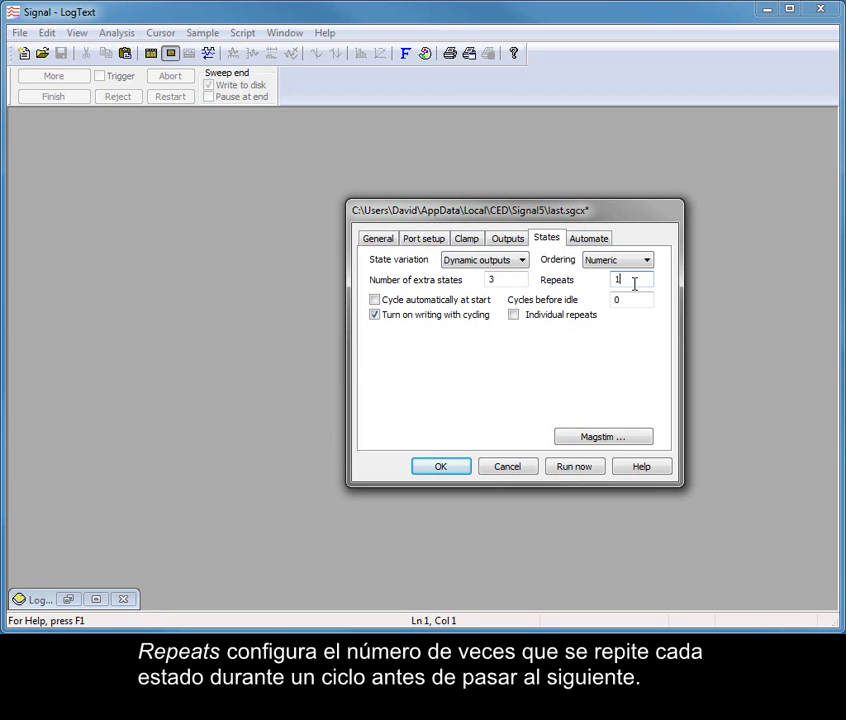
{"action": "key", "text": "BackSpace"}
{"action": "type", "text": "5"}
{"action": "left_click", "coordinate": [660, 283]}
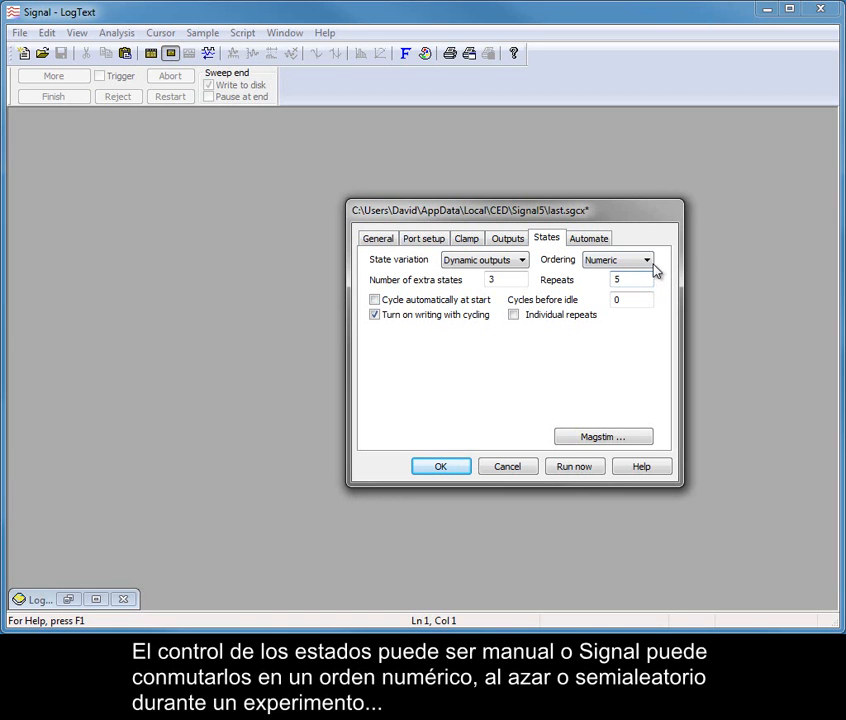
- Switch the state ordering to Protocol and view the settings of Protocol 1
{"action": "left_click", "coordinate": [650, 264]}
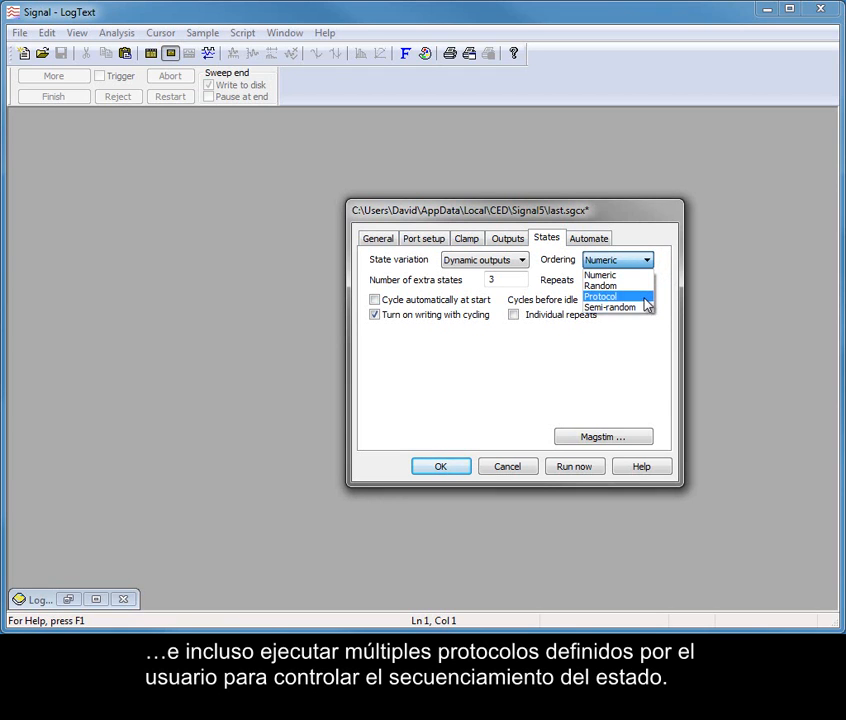
{"action": "left_click", "coordinate": [644, 297]}
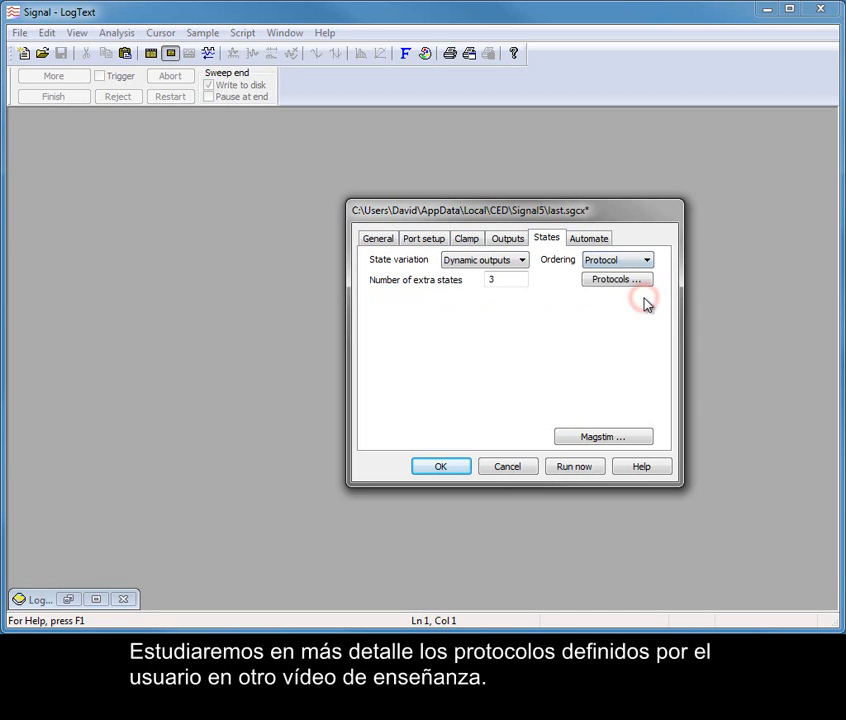
{"action": "left_click", "coordinate": [640, 285]}
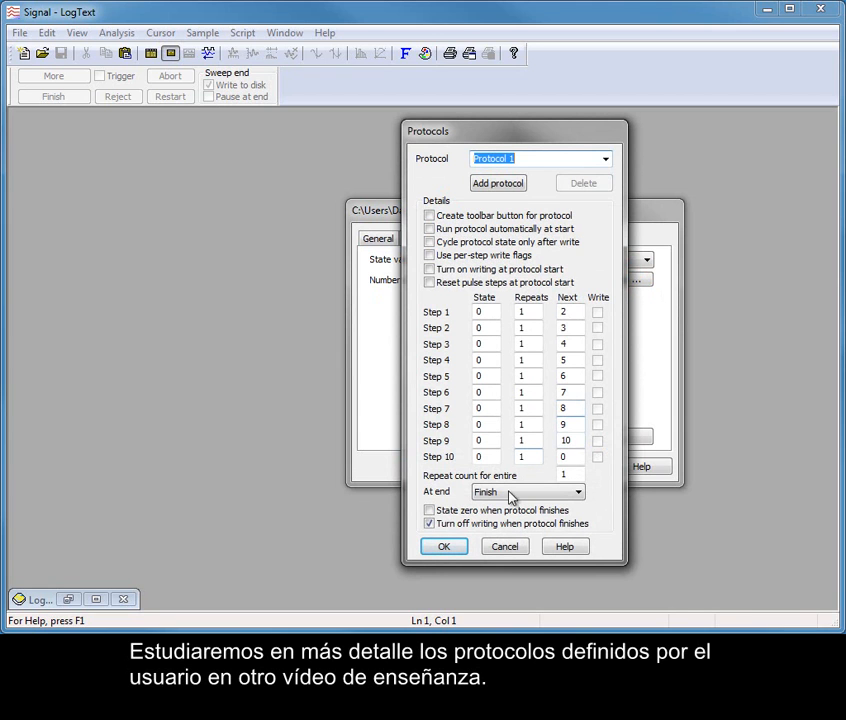
{"action": "left_click", "coordinate": [447, 548]}
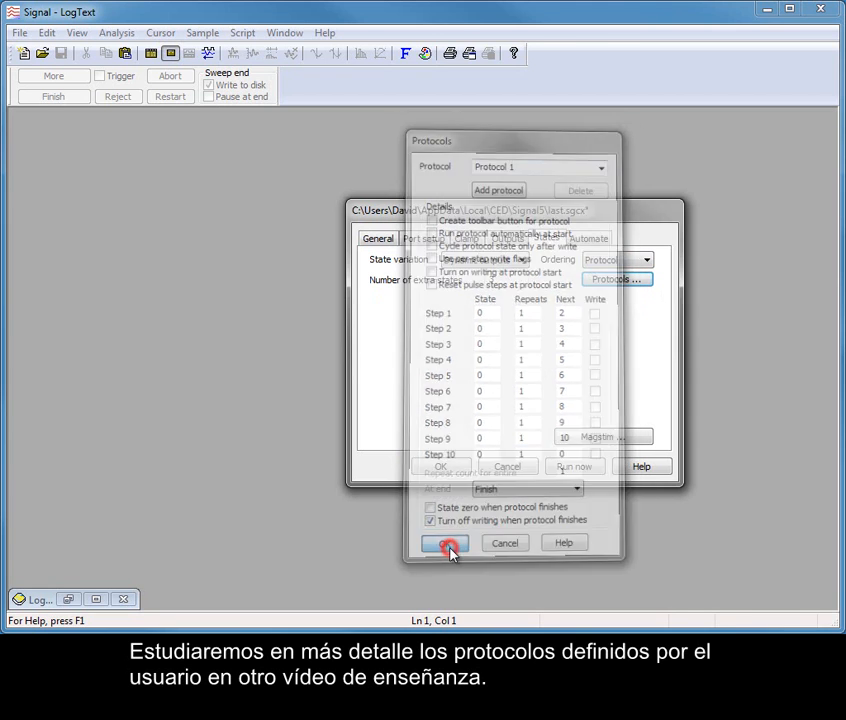
- Set the state ordering to Random
{"action": "left_click", "coordinate": [647, 261]}
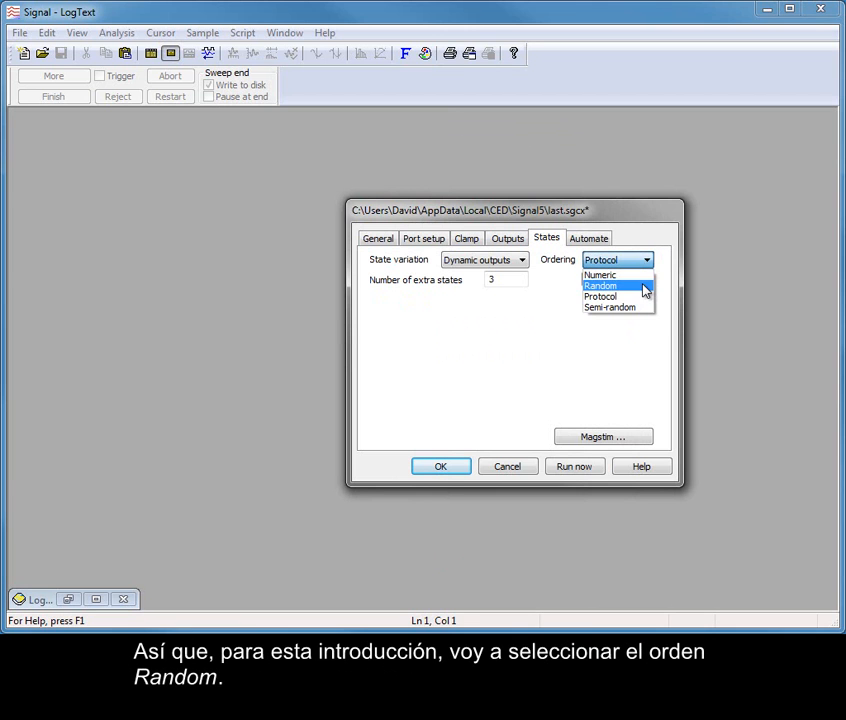
{"action": "left_click", "coordinate": [645, 288]}
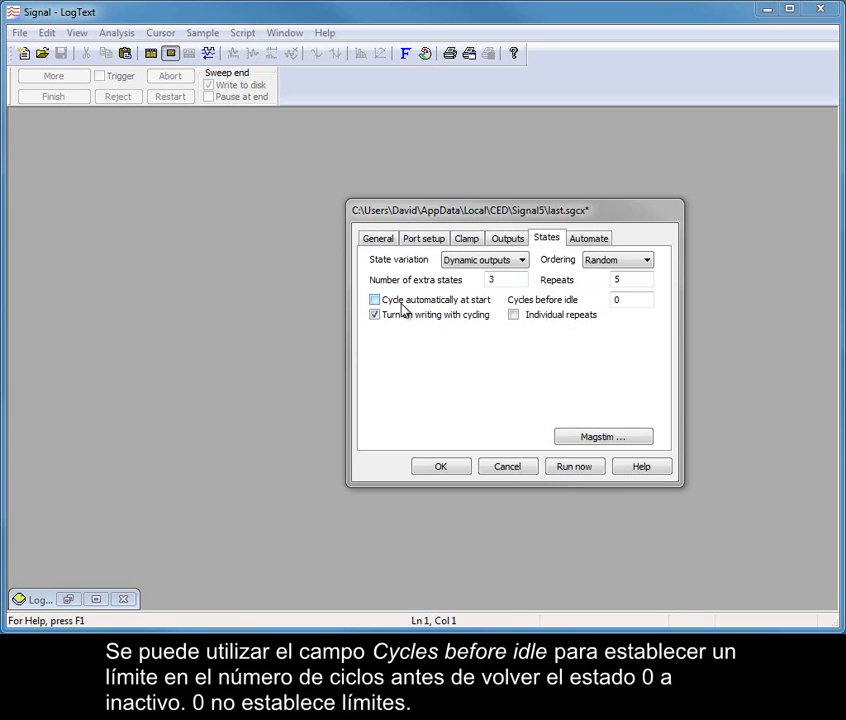
{"action": "left_click", "coordinate": [642, 299]}
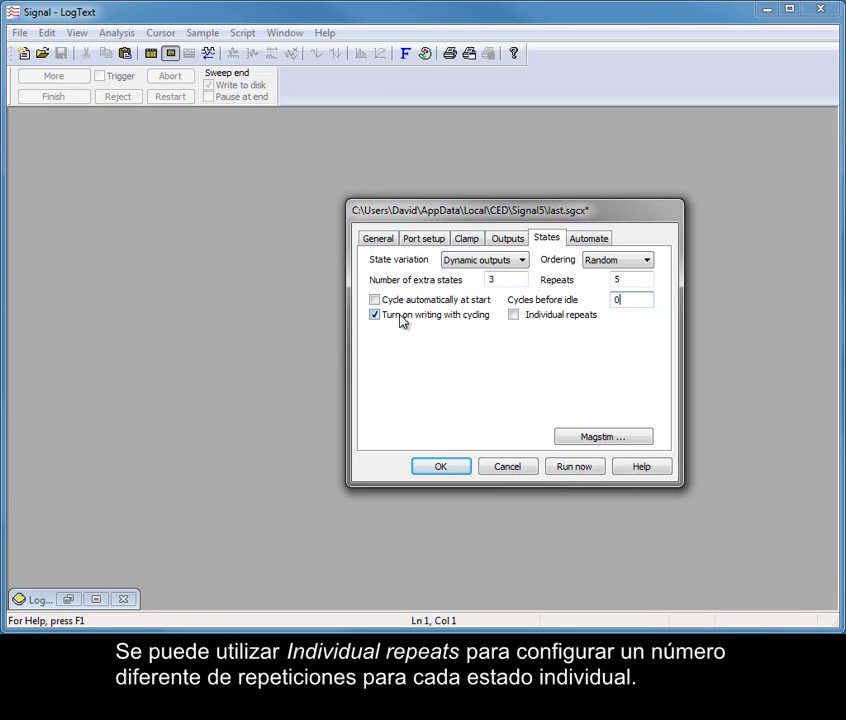
- Enable individual repeats, view the repeat settings for state 1 and state 0, and disable the option again
{"action": "left_click", "coordinate": [535, 320]}
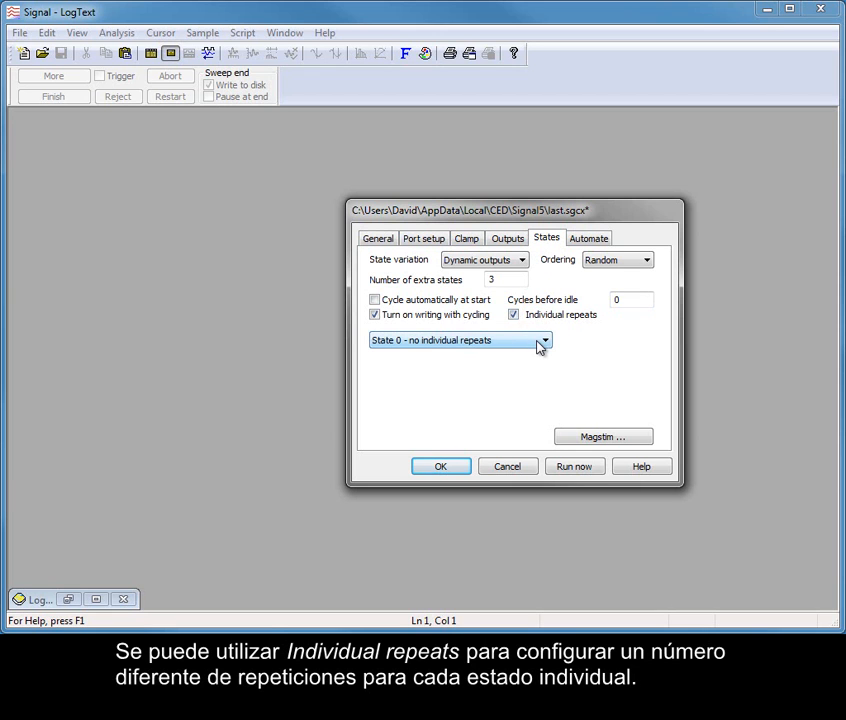
{"action": "left_click", "coordinate": [540, 342]}
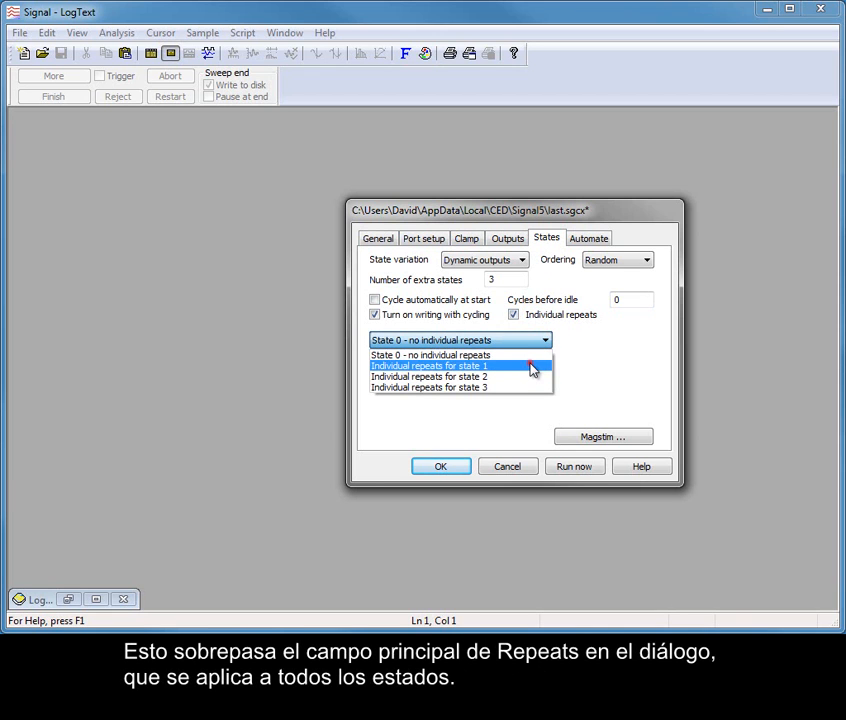
{"action": "left_click", "coordinate": [532, 367]}
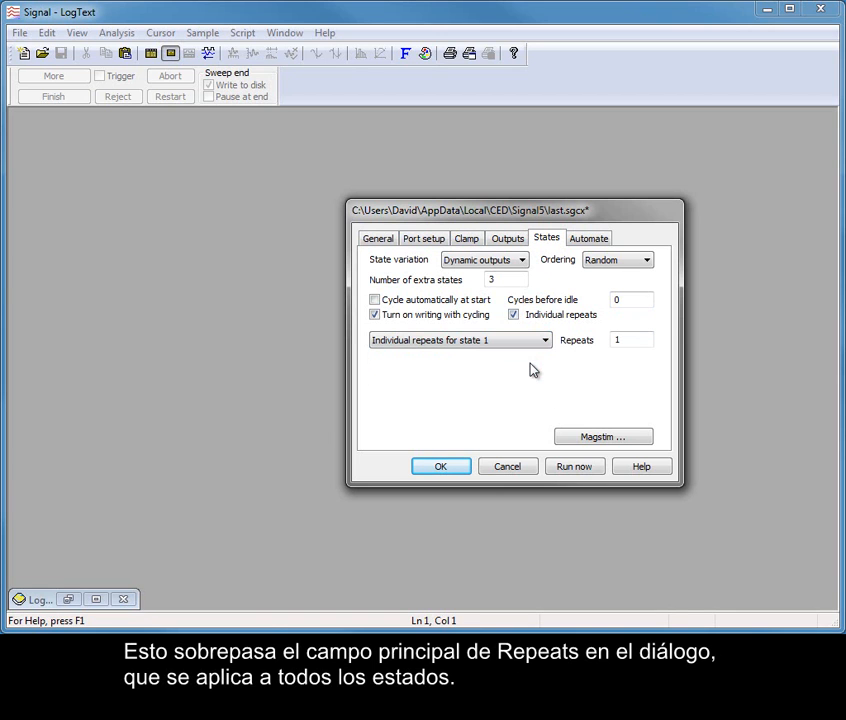
{"action": "left_click", "coordinate": [545, 343]}
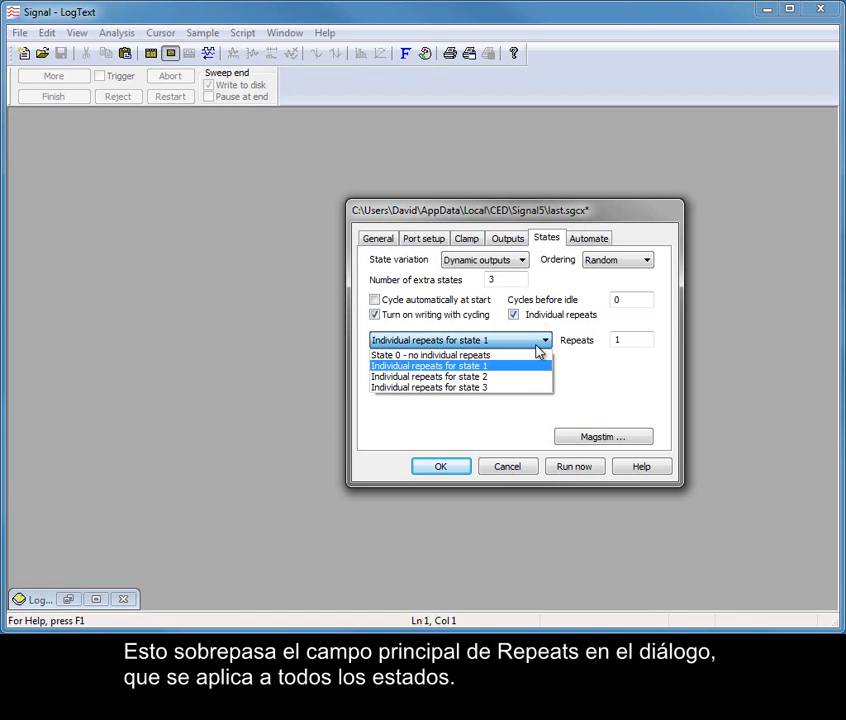
{"action": "left_click", "coordinate": [538, 353]}
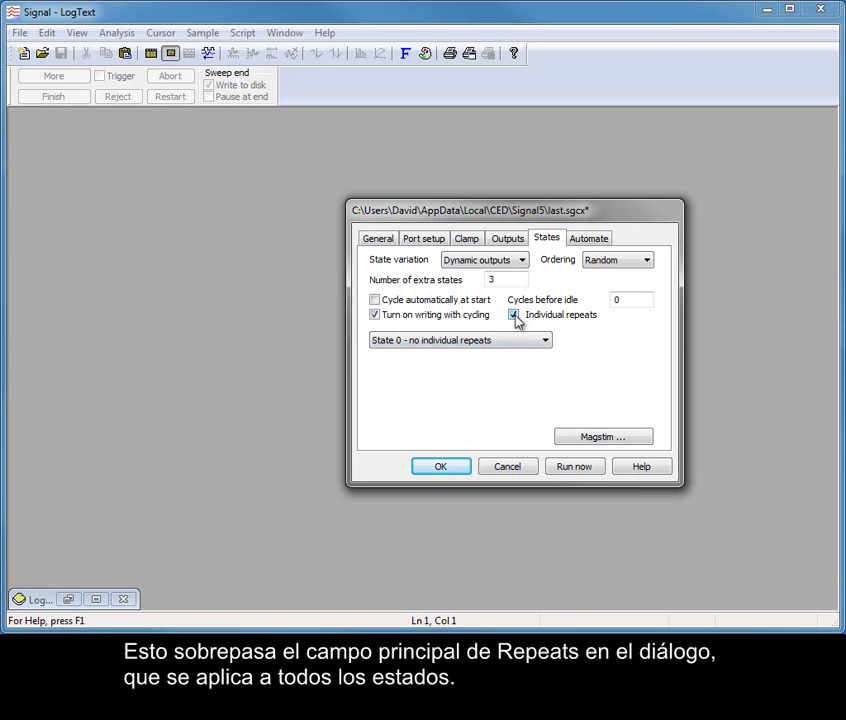
{"action": "left_click", "coordinate": [514, 315]}
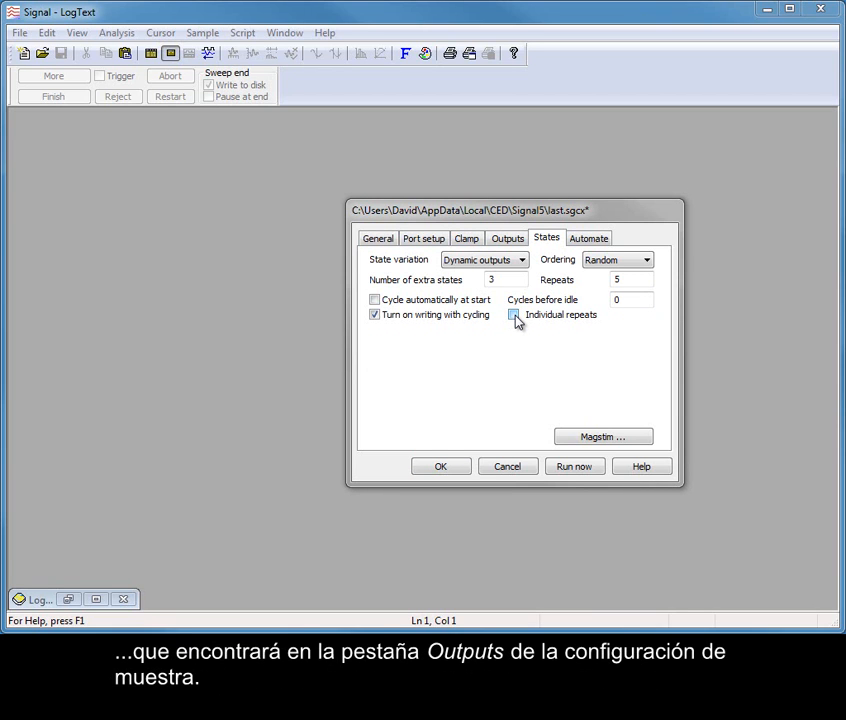
- In the output pulses configuration, add a square pulse to DAC 0 in State 1, starting at 0.1 s
{"action": "left_click", "coordinate": [508, 240]}
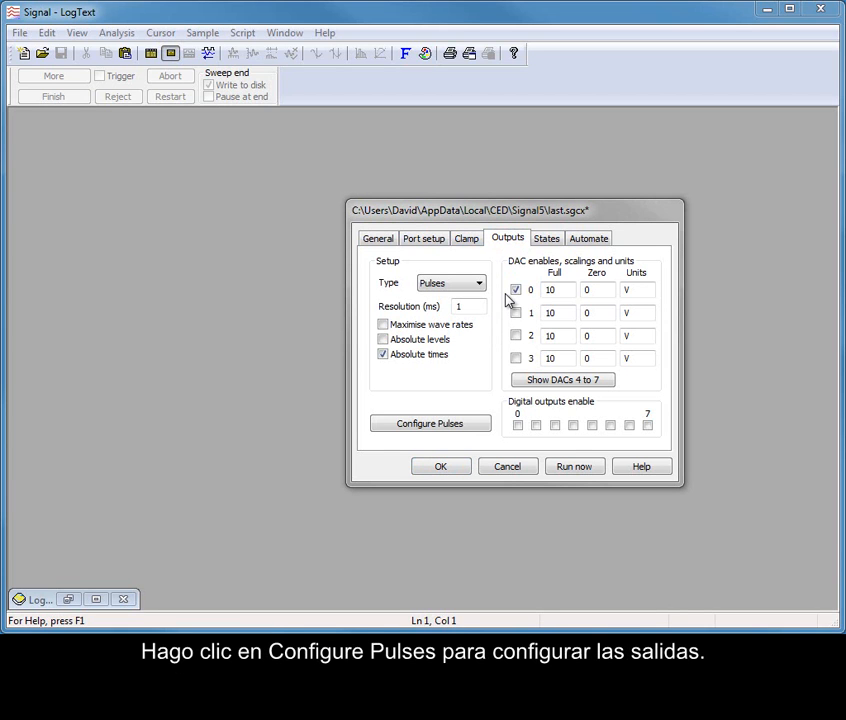
{"action": "left_click", "coordinate": [432, 428]}
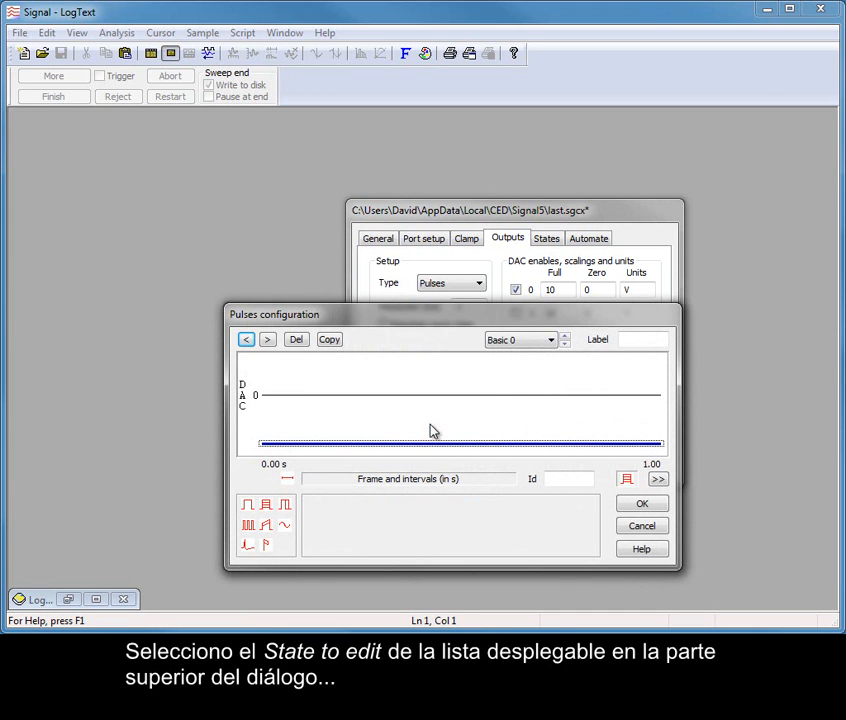
{"action": "left_click", "coordinate": [555, 344]}
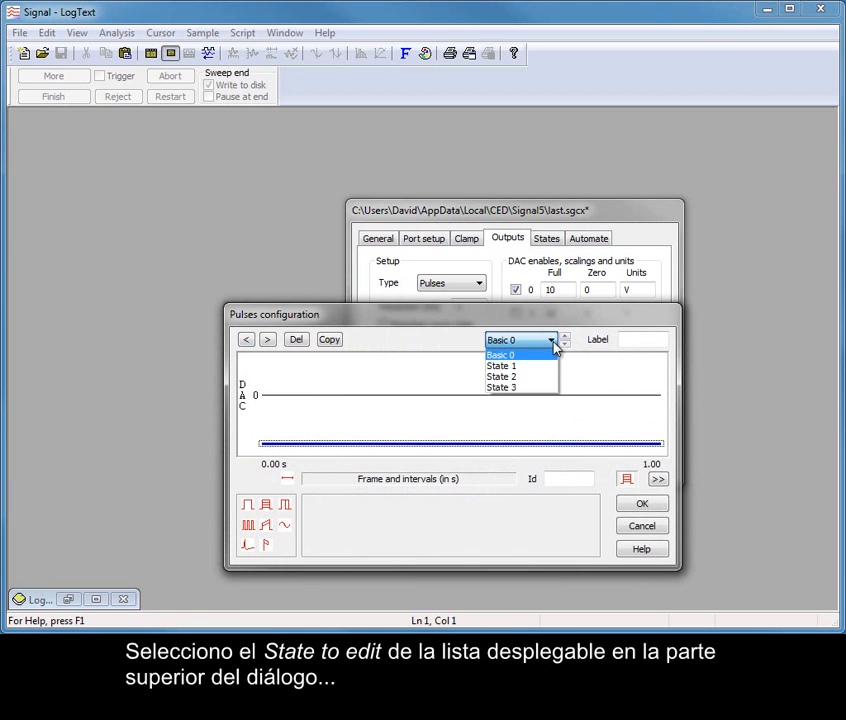
{"action": "left_click", "coordinate": [550, 367]}
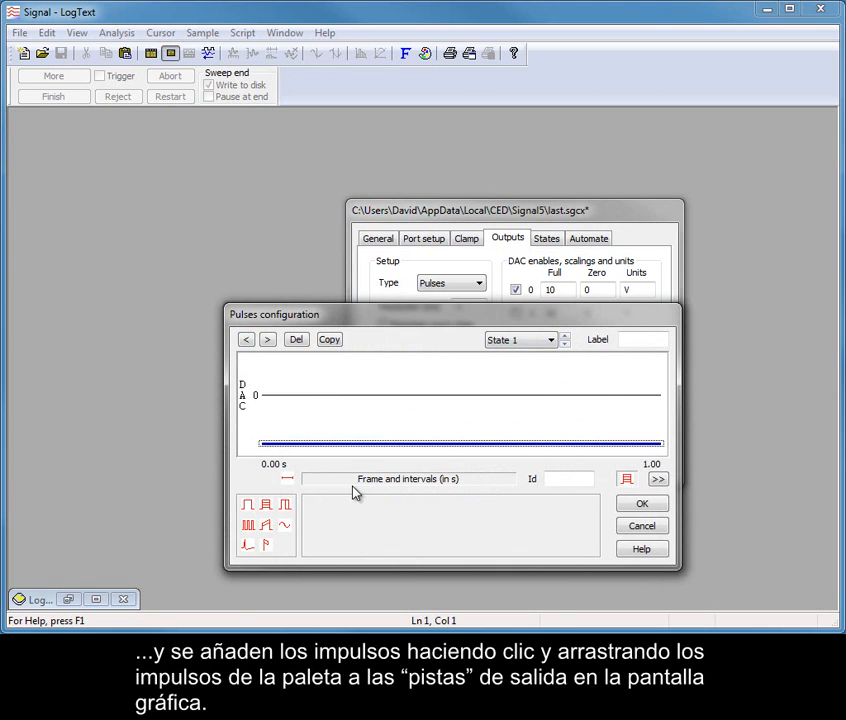
{"action": "mouse_move", "coordinate": [248, 510]}
{"action": "left_mouse_down"}
{"action": "mouse_move", "coordinate": [344, 424]}
{"action": "mouse_move", "coordinate": [342, 397]}
{"action": "mouse_move", "coordinate": [303, 396]}
{"action": "left_mouse_up"}
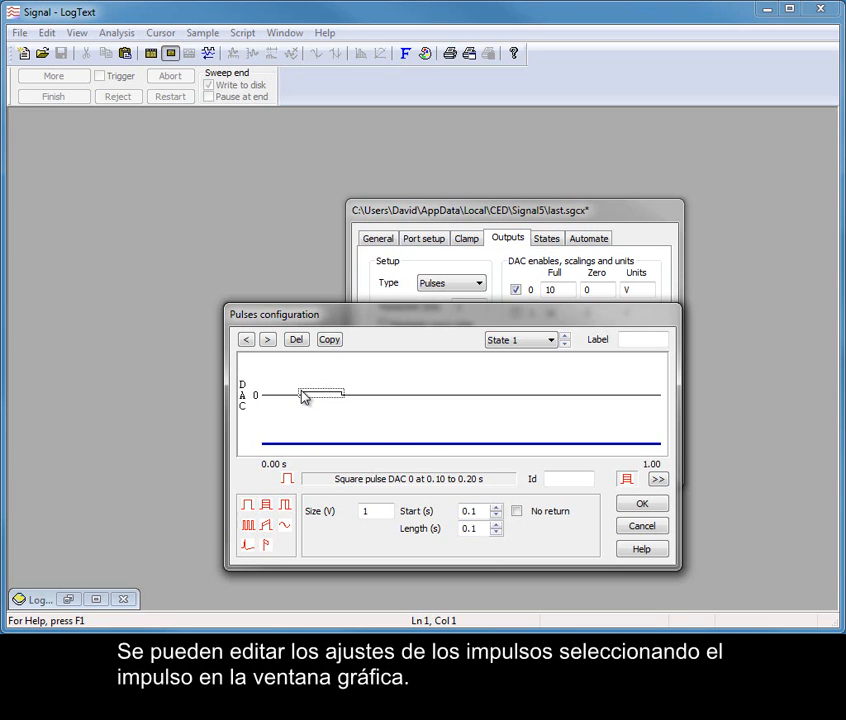
- Set the State 1 square pulse's length to 0.01 s and its size to 5 V
{"action": "left_click", "coordinate": [473, 529]}
{"action": "type", "text": "0"}
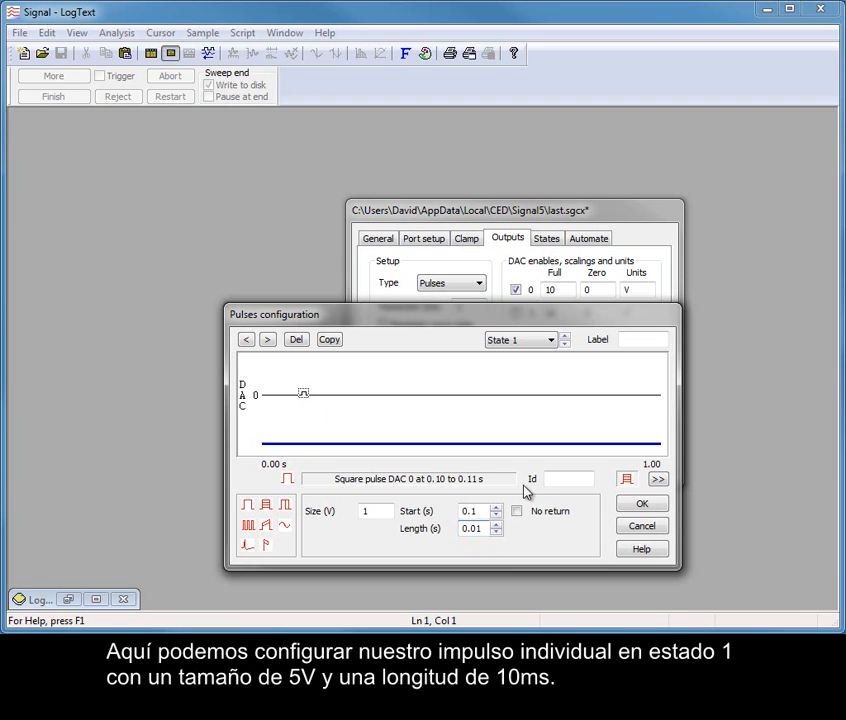
{"action": "left_click", "coordinate": [364, 511]}
{"action": "type", "text": "5"}
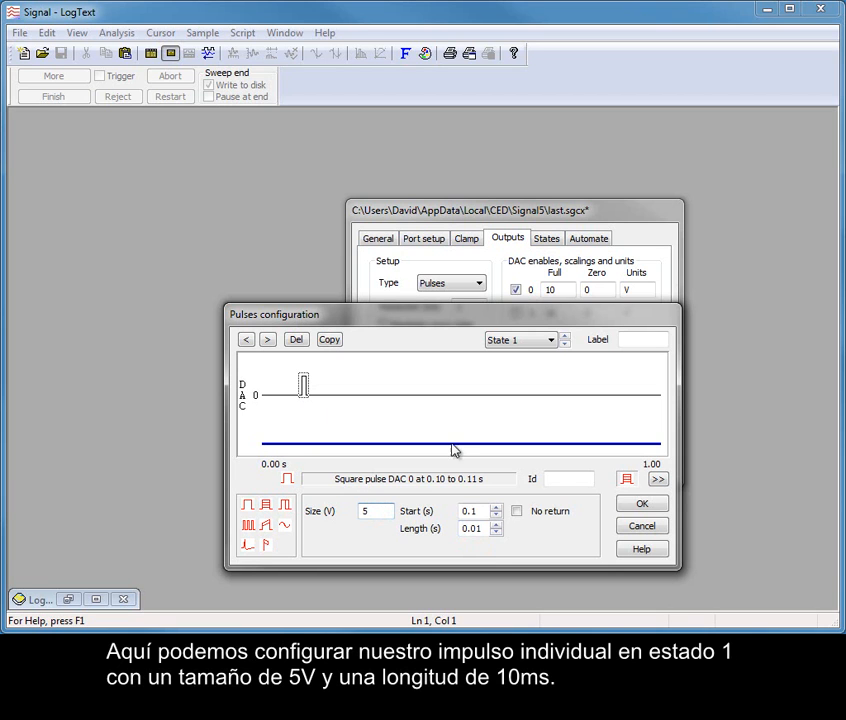
- Add a pulse train to DAC 0 in State 2, starting at 0.1 s, and set its size to 5 V
{"action": "left_click", "coordinate": [565, 336]}
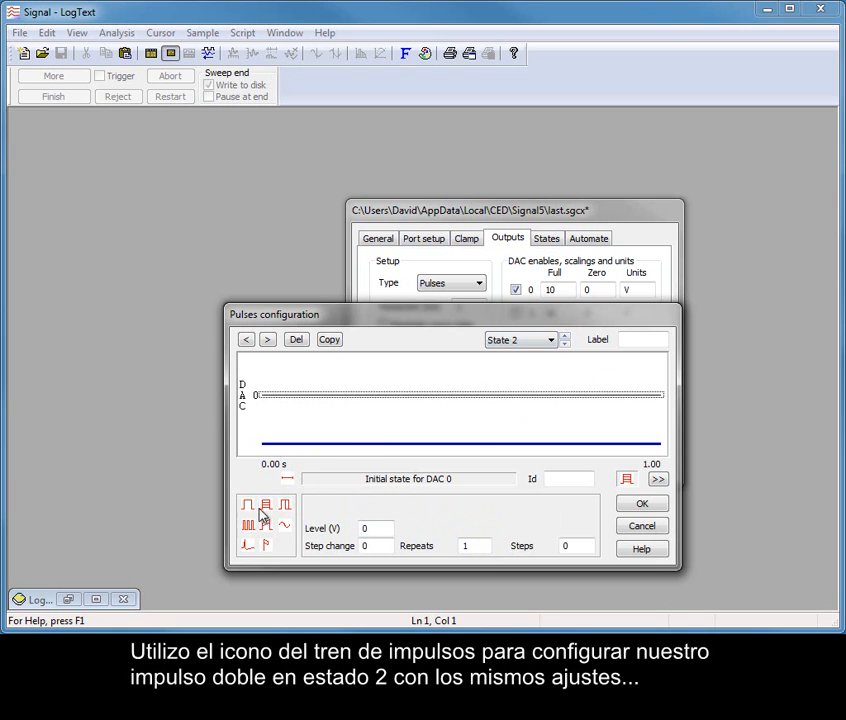
{"action": "mouse_move", "coordinate": [248, 526]}
{"action": "left_mouse_down"}
{"action": "mouse_move", "coordinate": [322, 465]}
{"action": "mouse_move", "coordinate": [321, 388]}
{"action": "mouse_move", "coordinate": [303, 392]}
{"action": "left_mouse_up"}
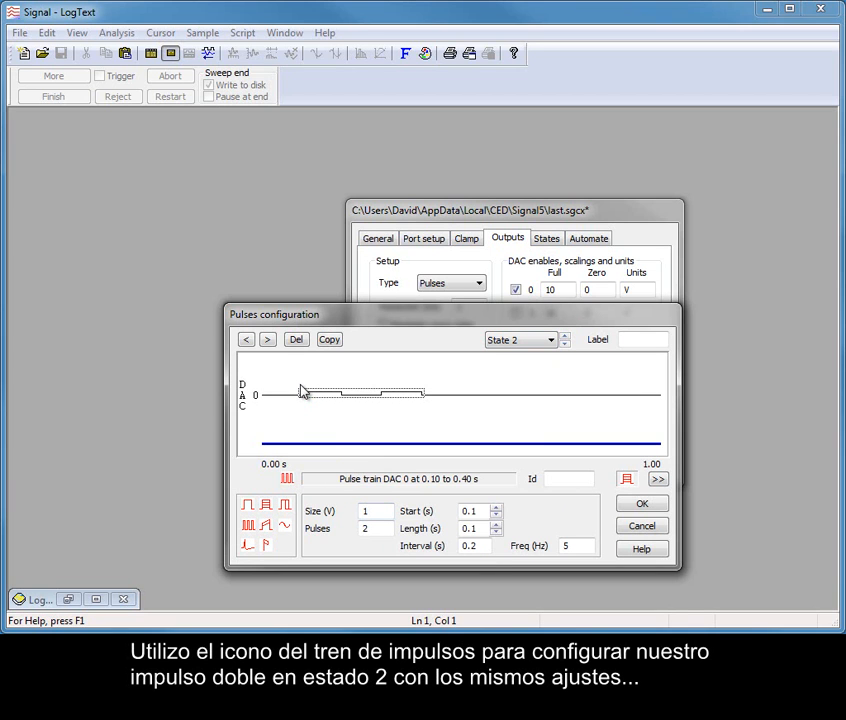
{"action": "left_click", "coordinate": [372, 511]}
{"action": "double_click", "coordinate": [370, 511]}
{"action": "type", "text": "5"}
- Set the State 2 pulse train's length to 0.01 s and its interval to 0.02 s
{"action": "left_click", "coordinate": [470, 528]}
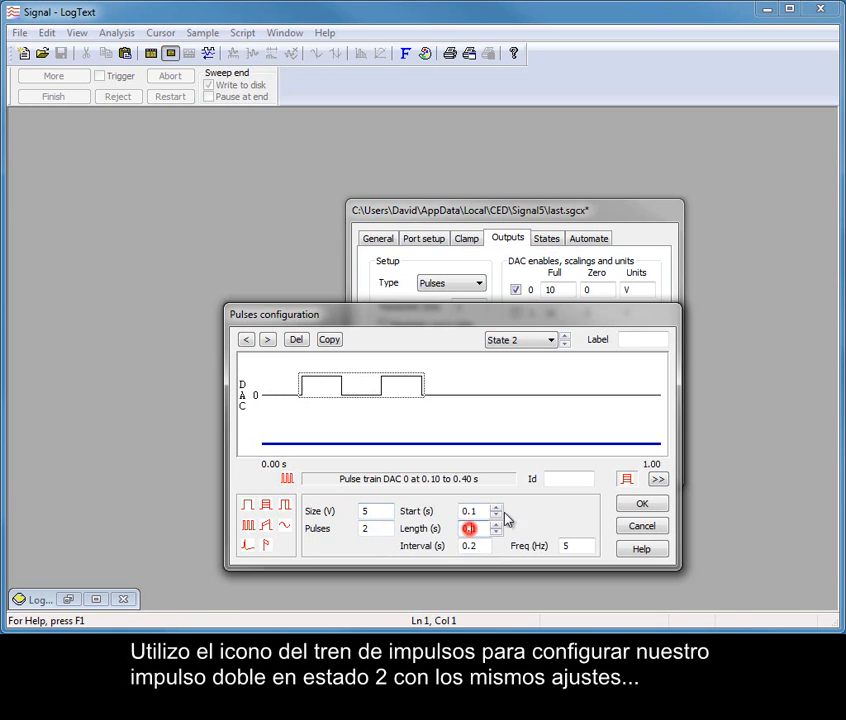
{"action": "type", "text": "0.01"}
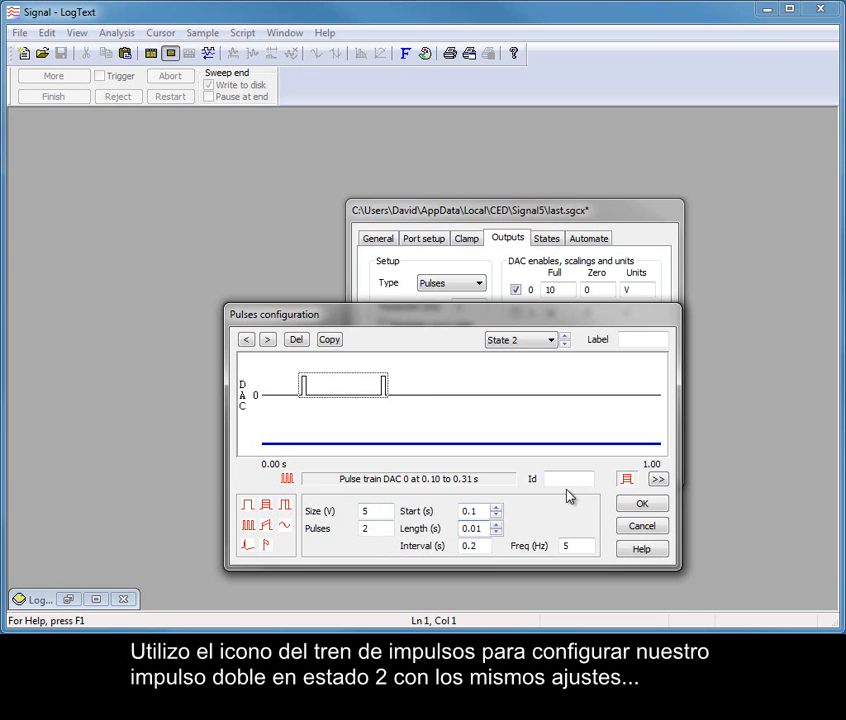
{"action": "left_click", "coordinate": [470, 546]}
{"action": "type", "text": "0"}
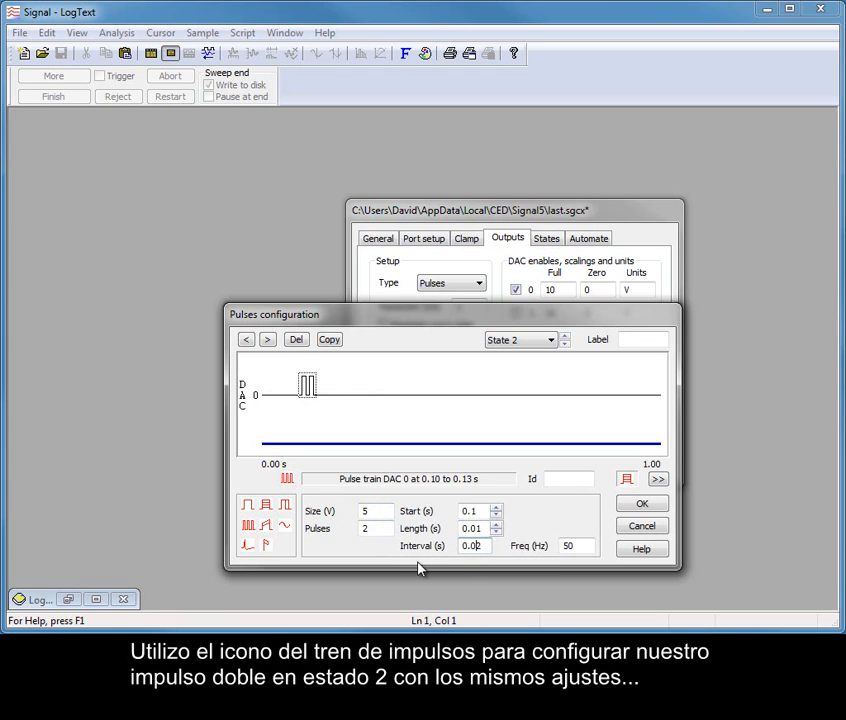
{"action": "left_click", "coordinate": [480, 529]}
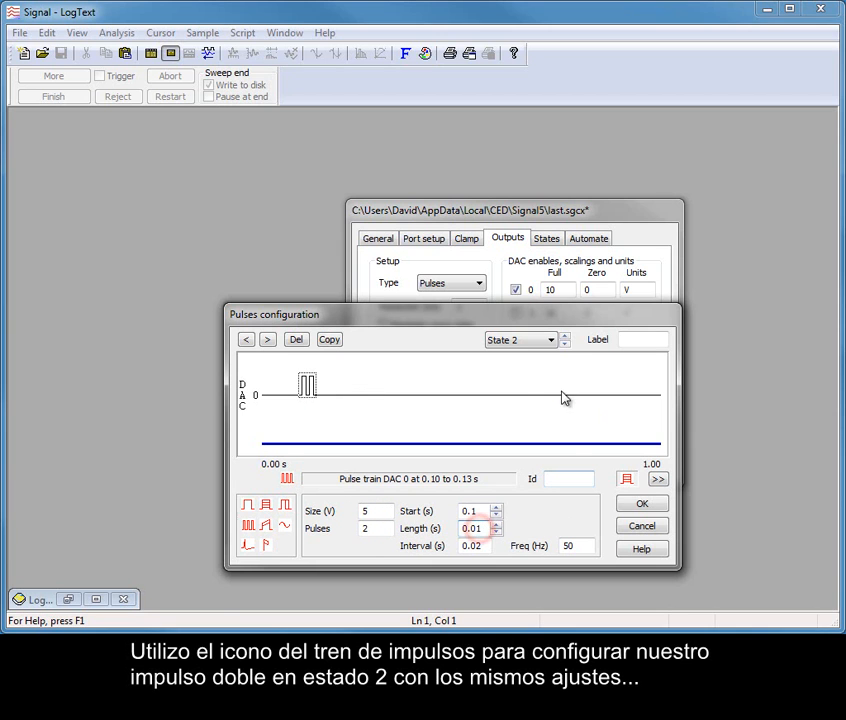
- Add a pulse train to DAC 0 in State 3 starting at 0.1 s, with length 0.01 s and interval 0.02 s
{"action": "left_click", "coordinate": [565, 337]}
{"action": "mouse_move", "coordinate": [249, 525]}
{"action": "left_mouse_down"}
{"action": "mouse_move", "coordinate": [330, 402]}
{"action": "mouse_move", "coordinate": [318, 389]}
{"action": "mouse_move", "coordinate": [305, 391]}
{"action": "left_mouse_up"}
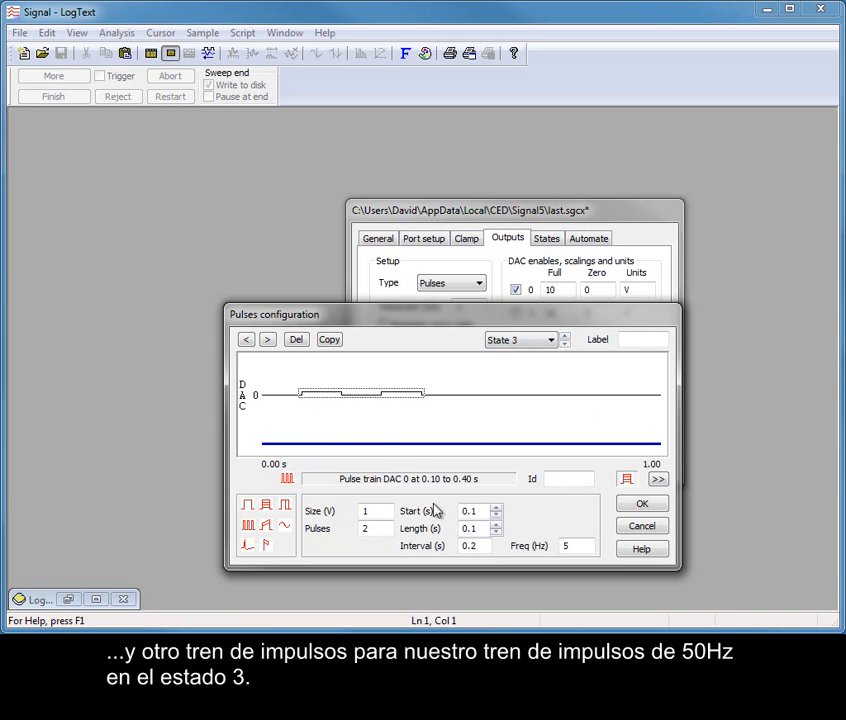
{"action": "left_click", "coordinate": [469, 528]}
{"action": "type", "text": "0"}
{"action": "left_click", "coordinate": [471, 545]}
{"action": "type", "text": "0"}
- Set the State 3 pulse train to 10 pulses with a size of 5 V
{"action": "double_click", "coordinate": [383, 527]}
{"action": "type", "text": "10"}
{"action": "double_click", "coordinate": [366, 511]}
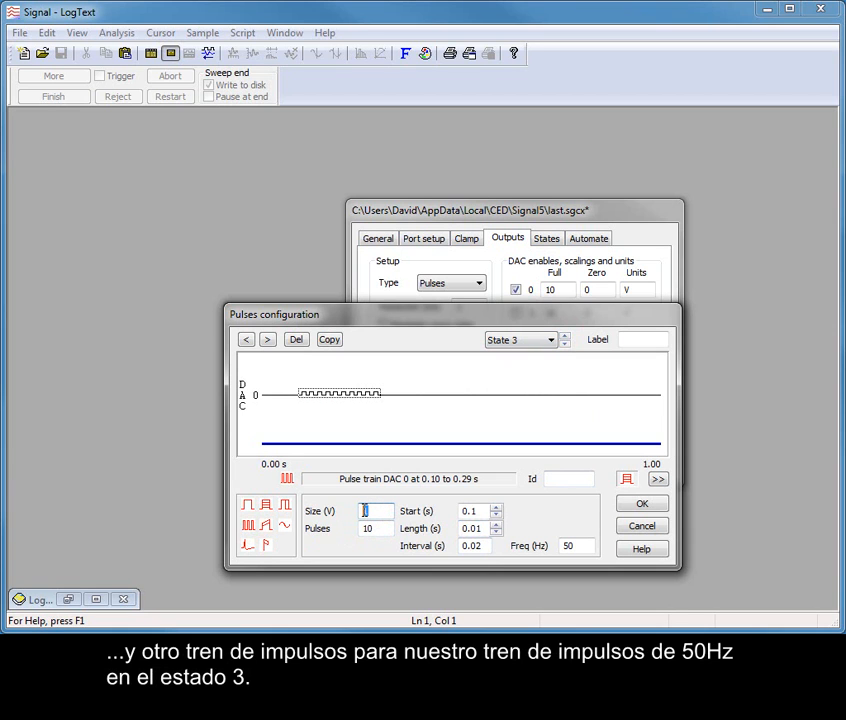
{"action": "type", "text": "5"}
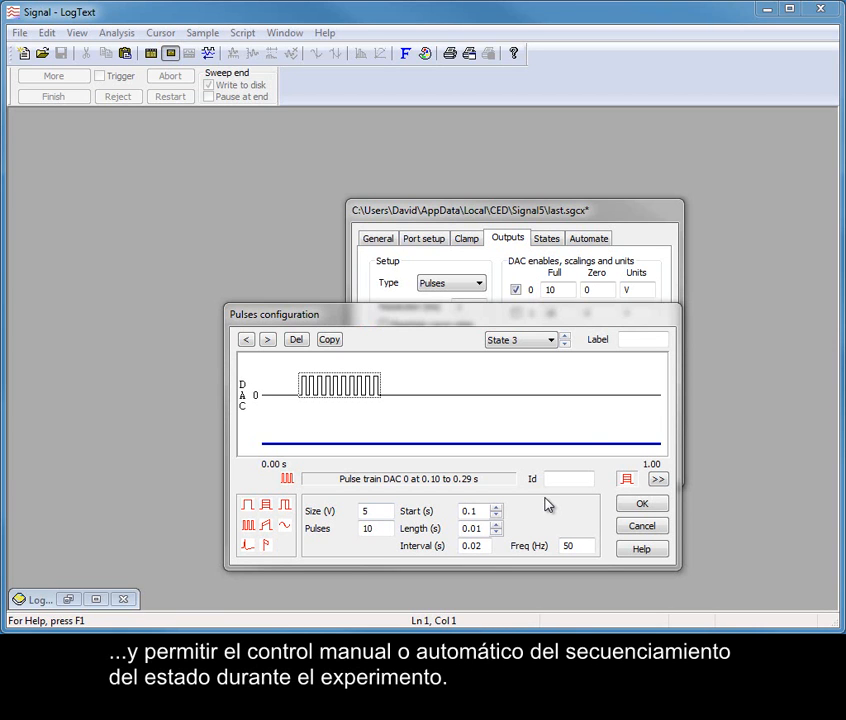
- Label State 3 as Train, State 2 as Double and State 1 as Single, and accept the pulses configuration
{"action": "left_click", "coordinate": [631, 341]}
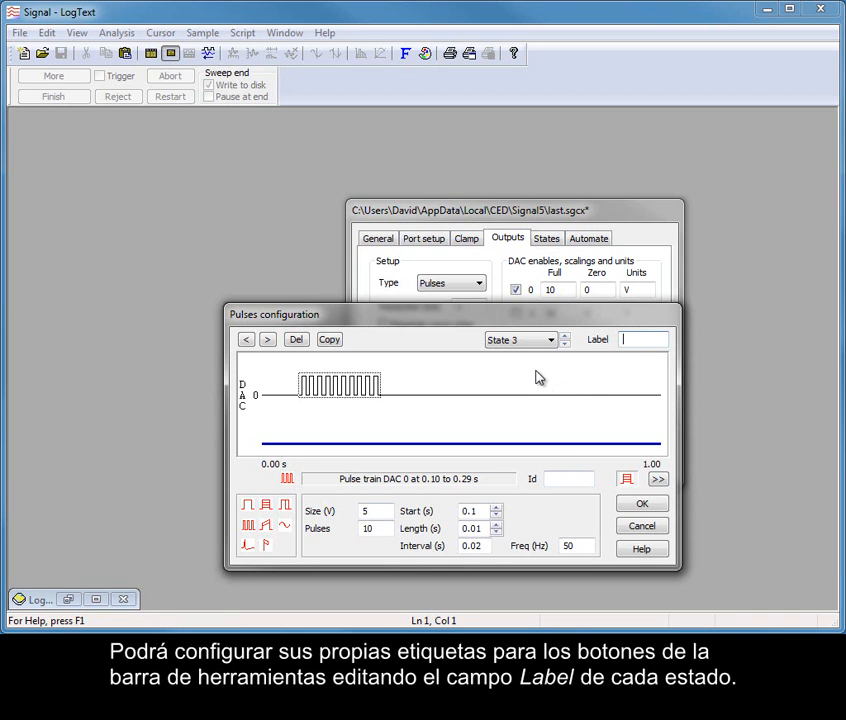
{"action": "type", "text": "Train"}
{"action": "left_click", "coordinate": [565, 345]}
{"action": "left_click", "coordinate": [633, 340]}
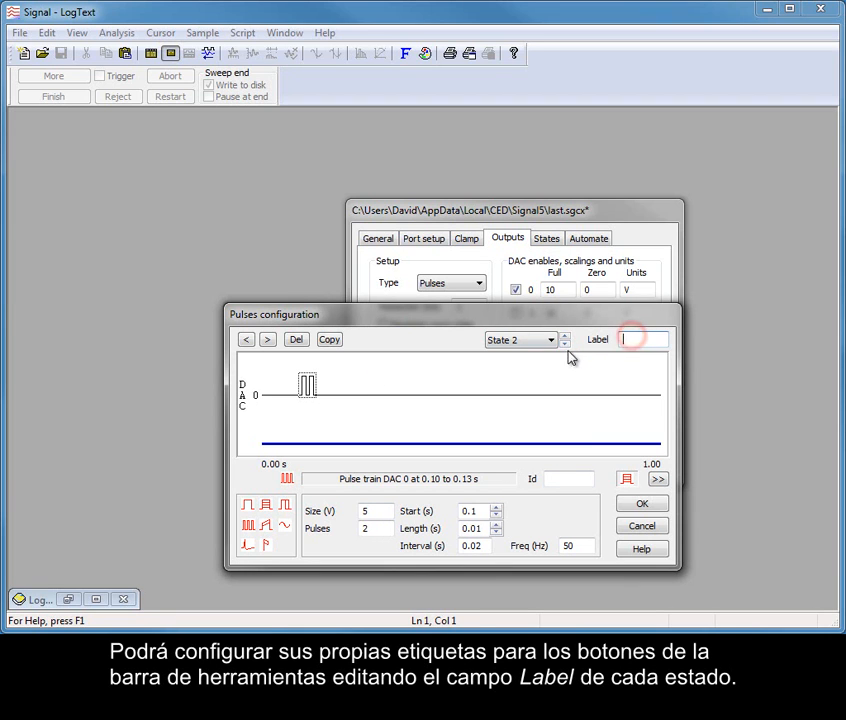
{"action": "type", "text": "Double"}
{"action": "left_click", "coordinate": [565, 344]}
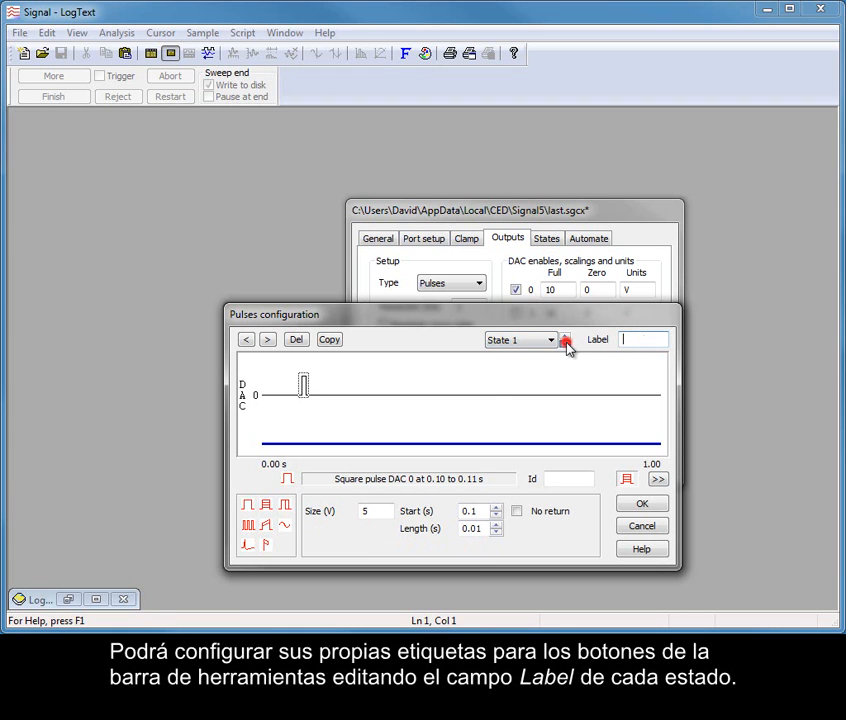
{"action": "type", "text": "Single"}
{"action": "left_click", "coordinate": [641, 507]}
{"action": "left_click", "coordinate": [641, 507]}
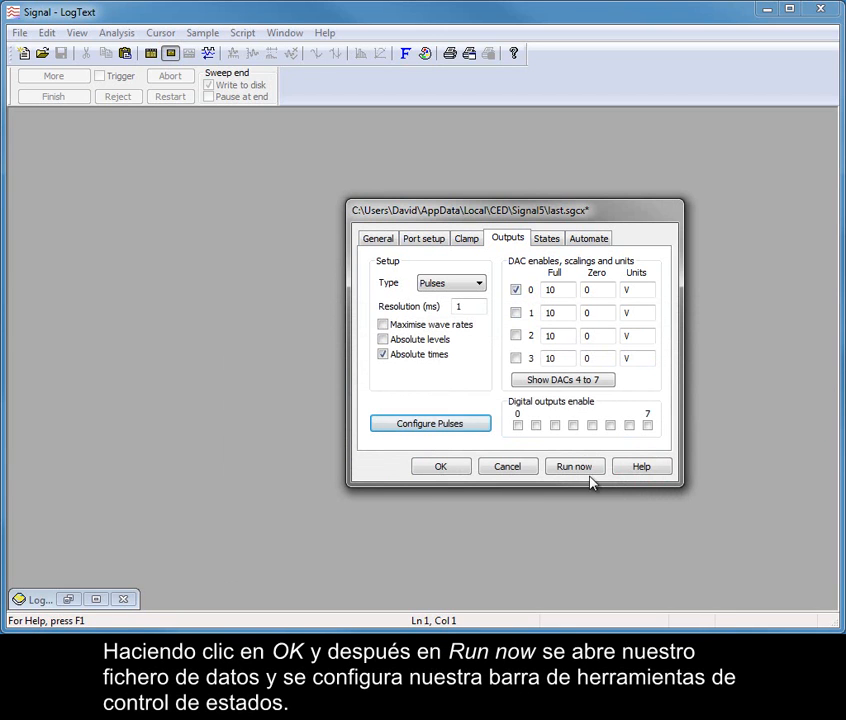
- Run the sampling configuration and start sampling with manual state control
{"action": "left_click", "coordinate": [576, 467]}
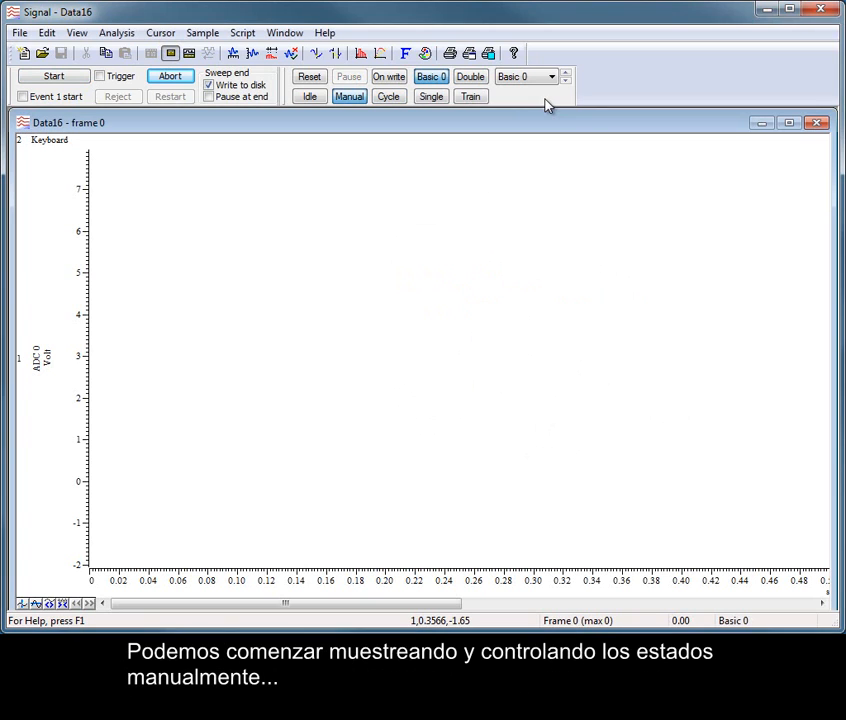
{"action": "left_click", "coordinate": [78, 77]}
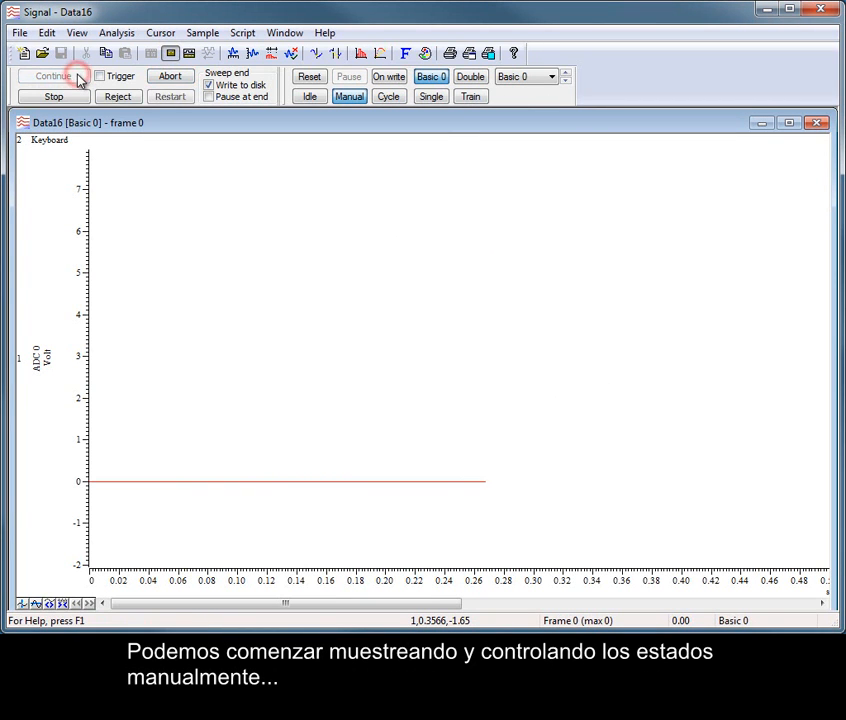
{"action": "left_click", "coordinate": [350, 97]}
- Switch the running acquisition manually through the Single, Double and Train states
{"action": "left_click", "coordinate": [431, 97]}
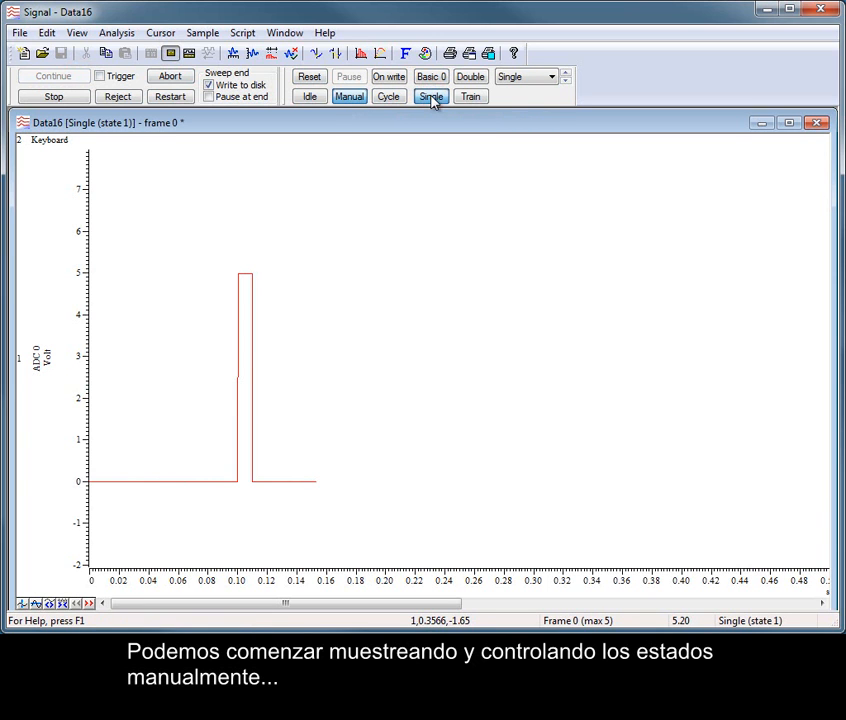
{"action": "left_click", "coordinate": [472, 78]}
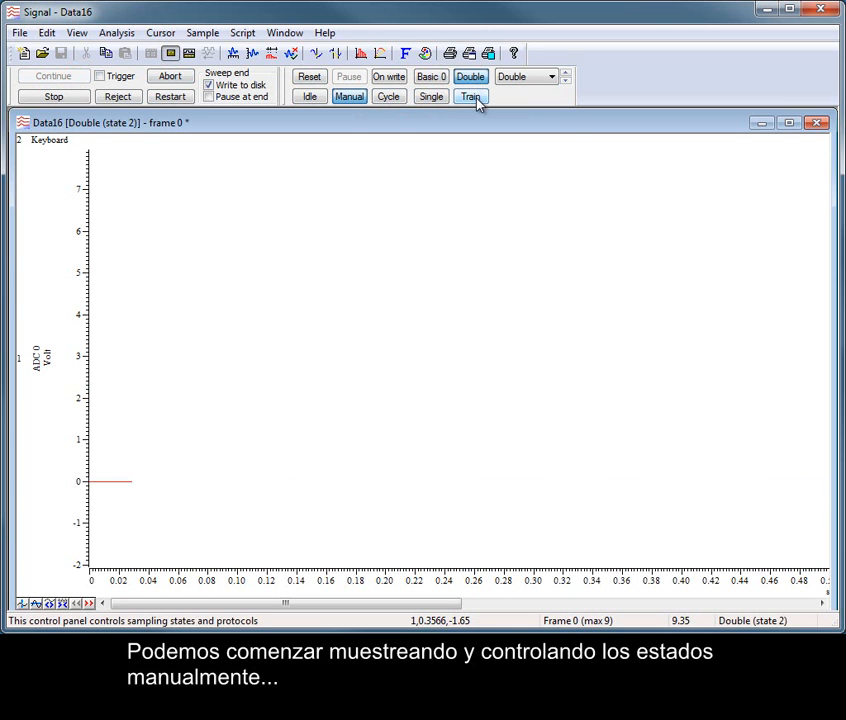
{"action": "left_click", "coordinate": [474, 100]}
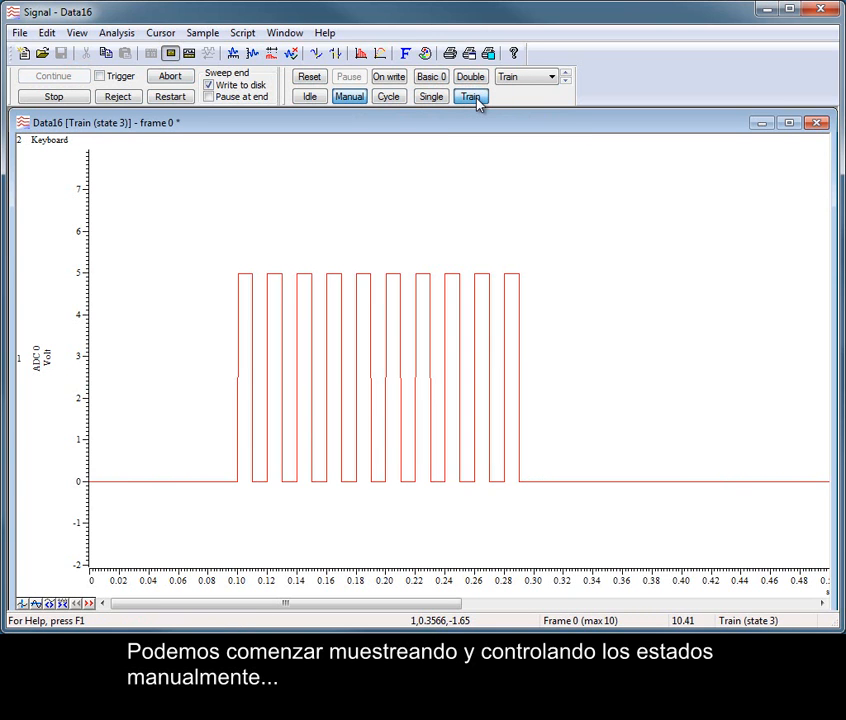
- Hand state sequencing over to automatic cycling and stop sampling after several sweeps
{"action": "left_click", "coordinate": [389, 97]}
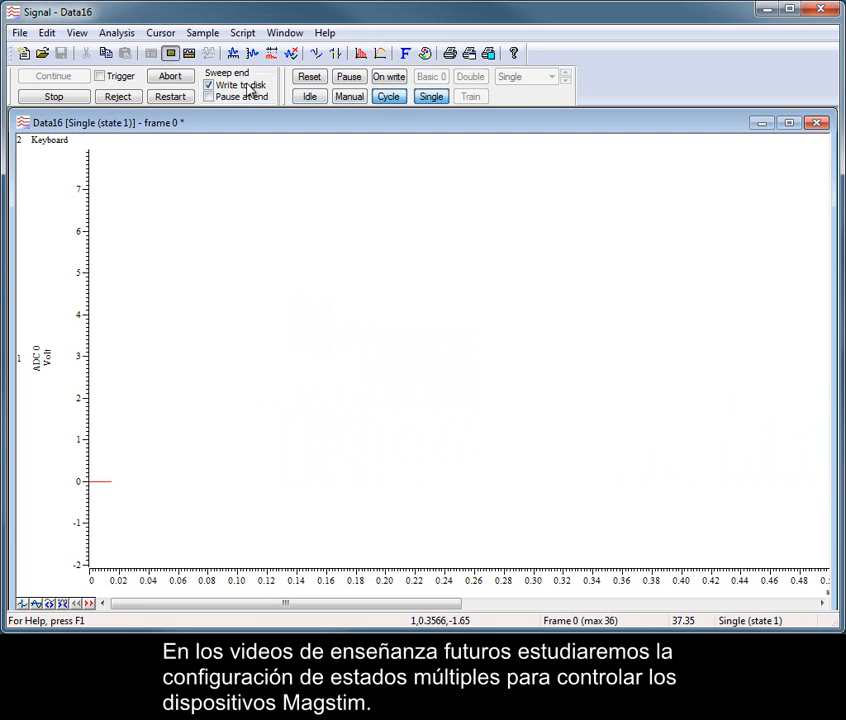
{"action": "left_click", "coordinate": [65, 102]}
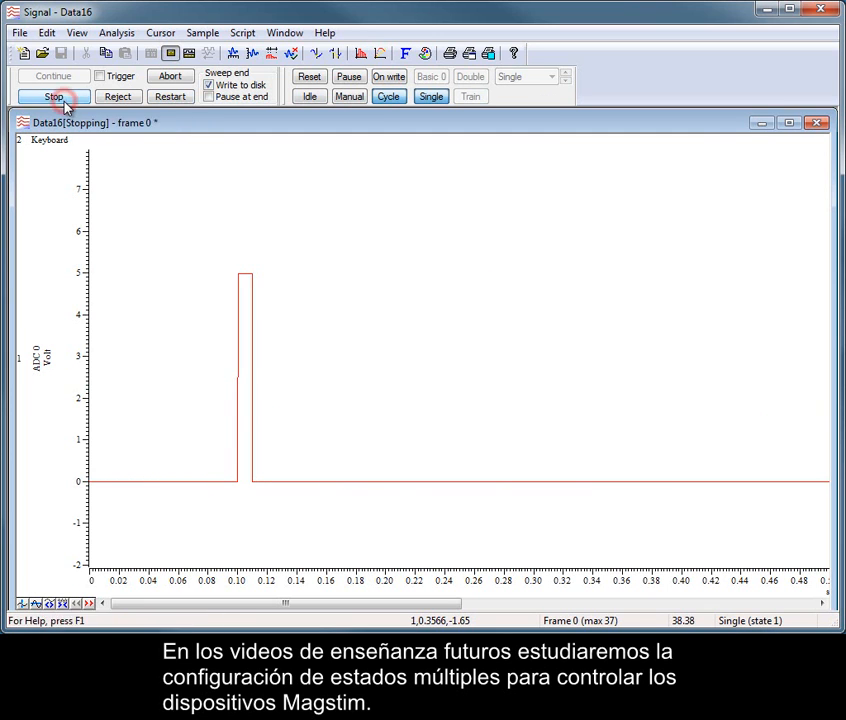